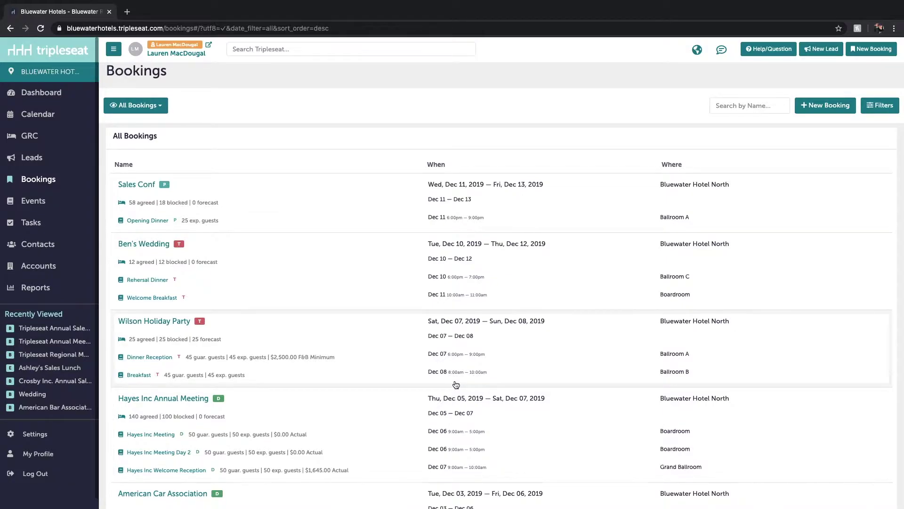
# Look over the booking views dropdown, the Bookings page heading and the name search box.
pyautogui.click(136, 105)
pyautogui.click(136, 105)
pyautogui.moveTo(107, 71); pyautogui.dragTo(199, 88)
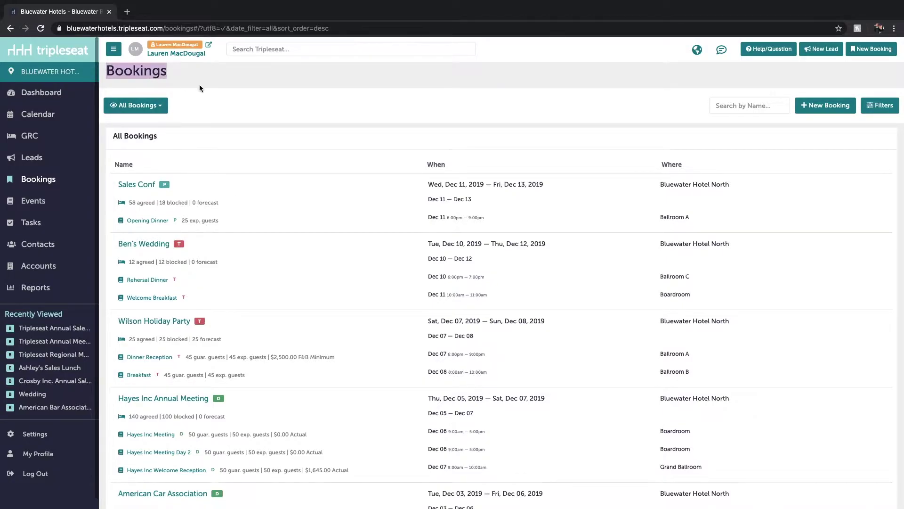
pyautogui.click(739, 104)
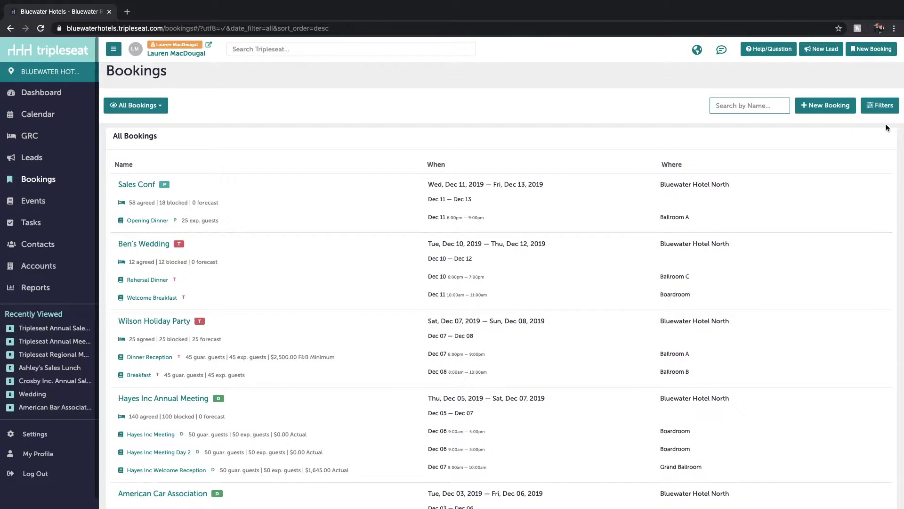
# Open the Filters panel, point out its Locations and Owners sections, and show the booking view options.
pyautogui.click(883, 108)
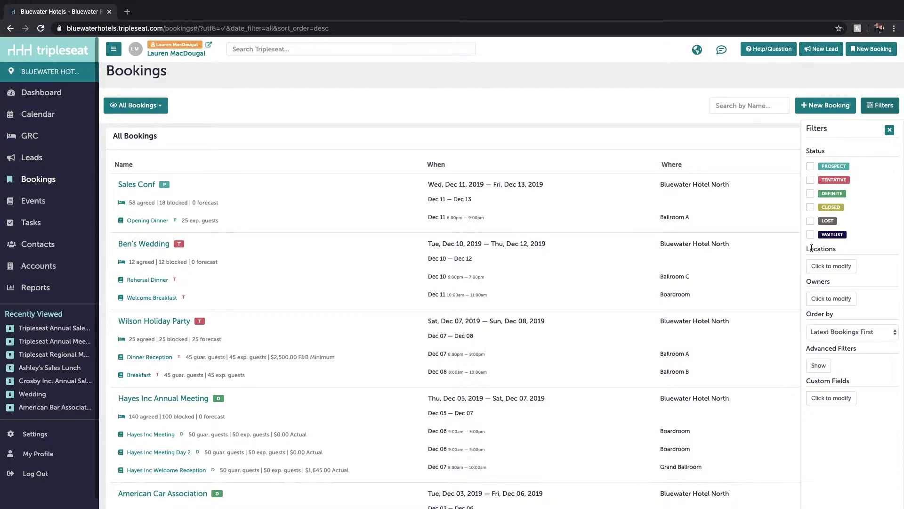
pyautogui.doubleClick(811, 249)
pyautogui.doubleClick(816, 282)
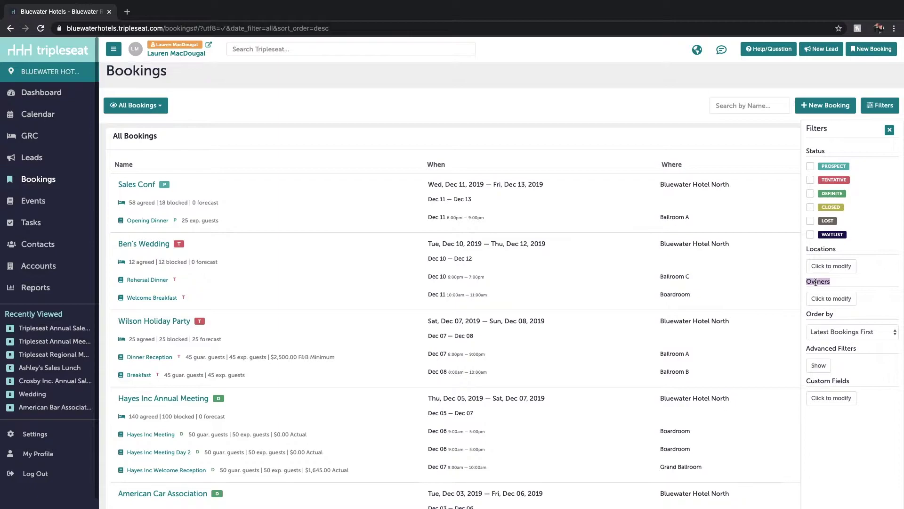
pyautogui.click(815, 282)
pyautogui.click(159, 106)
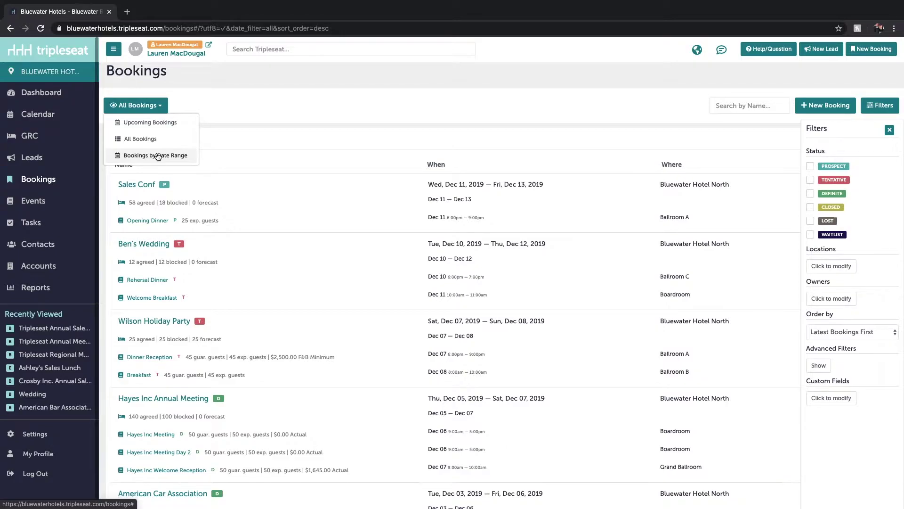
# Search all of Tripleseat for 'tripleseat' and scroll through the matching events, bookings and contacts.
pyautogui.click(284, 83)
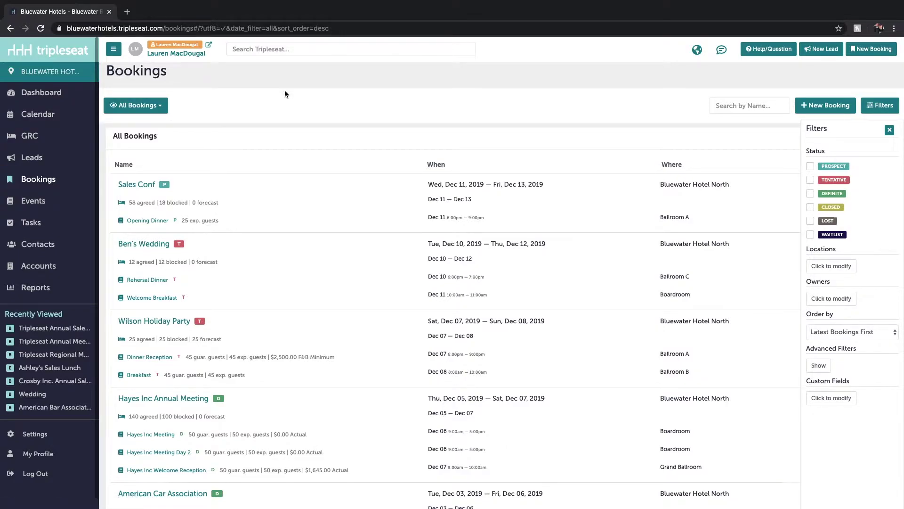
pyautogui.click(272, 49)
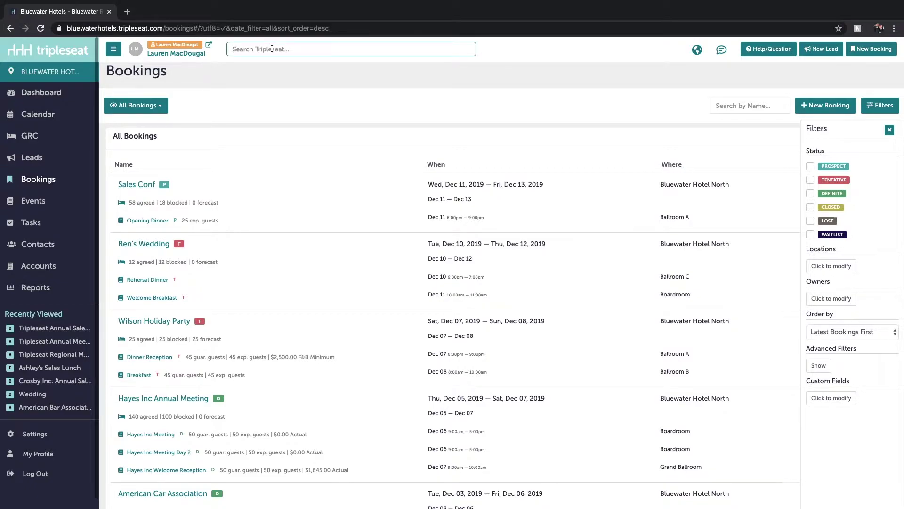
pyautogui.write('tripleseat')
pyautogui.press('Return')
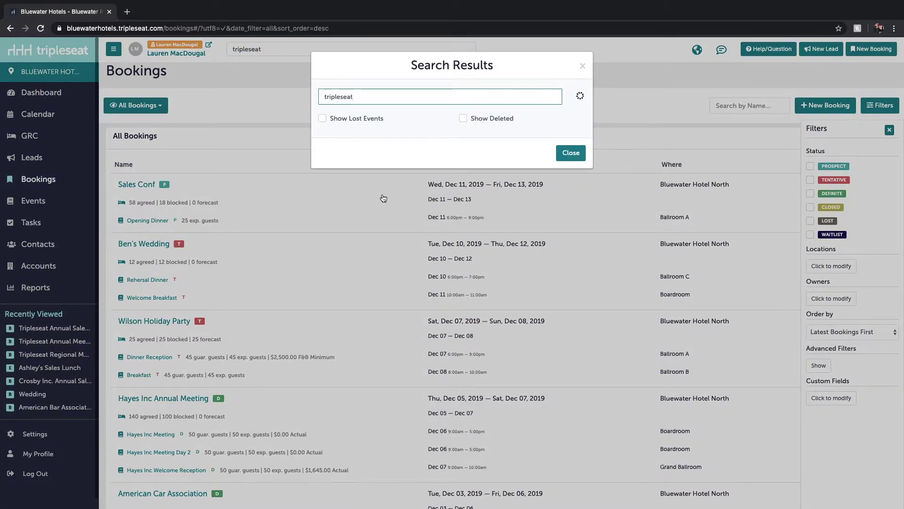
pyautogui.scroll(-7, 386, 208)
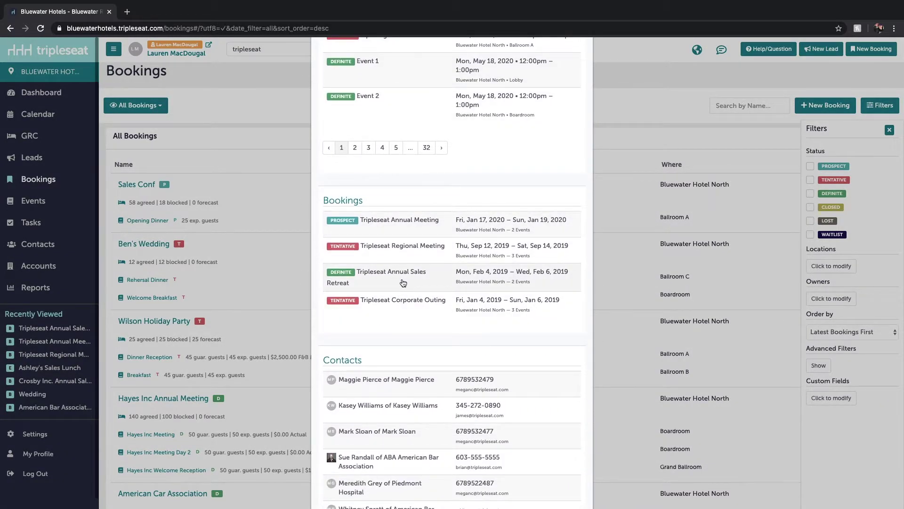
# Open the Tripleseat Annual Sales Retreat booking and scroll through its two Definite events.
pyautogui.click(403, 283)
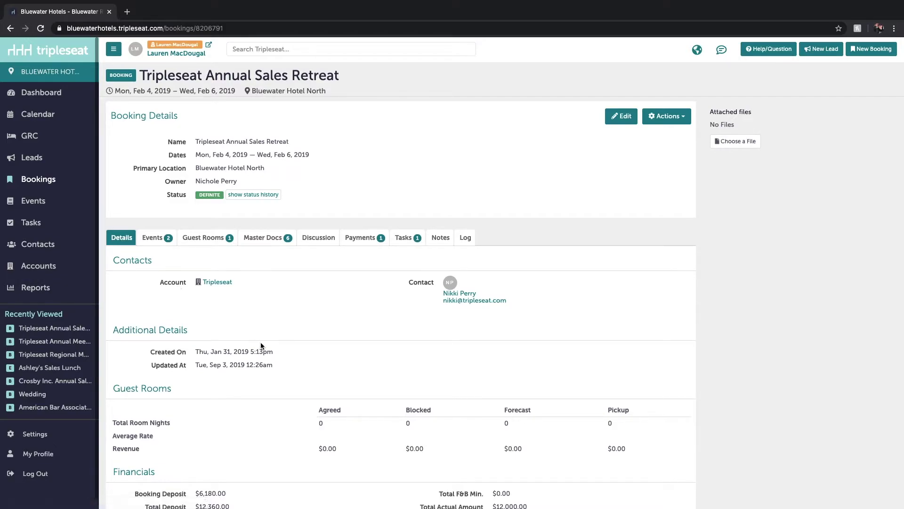
pyautogui.scroll(-1, 272, 367)
pyautogui.scroll(-2, 272, 370)
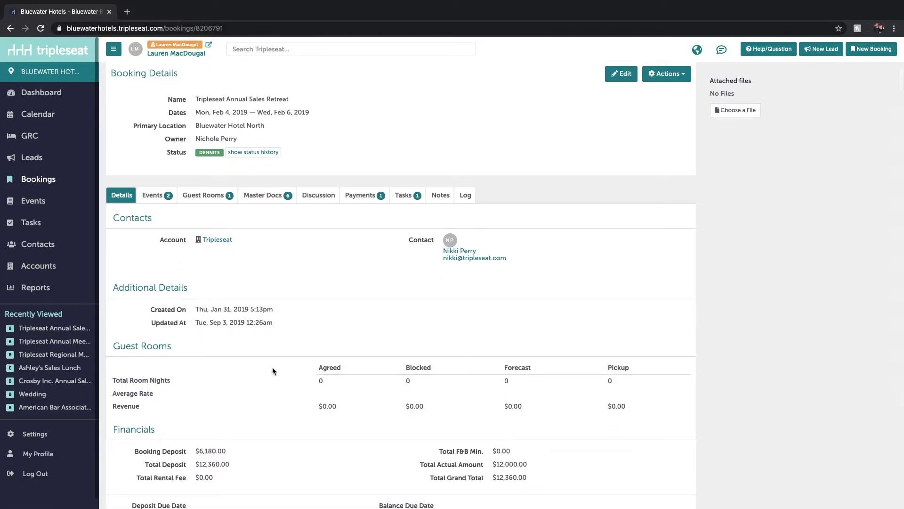
pyautogui.scroll(2, 272, 370)
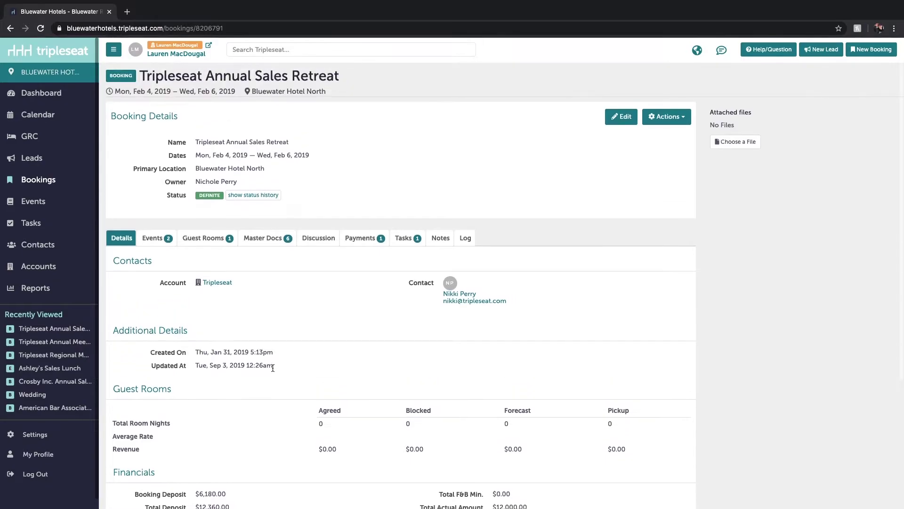
# On the Events tab, turn on inline edits and change Day 1's area from Ballroom B to Ballroom C.
pyautogui.click(151, 240)
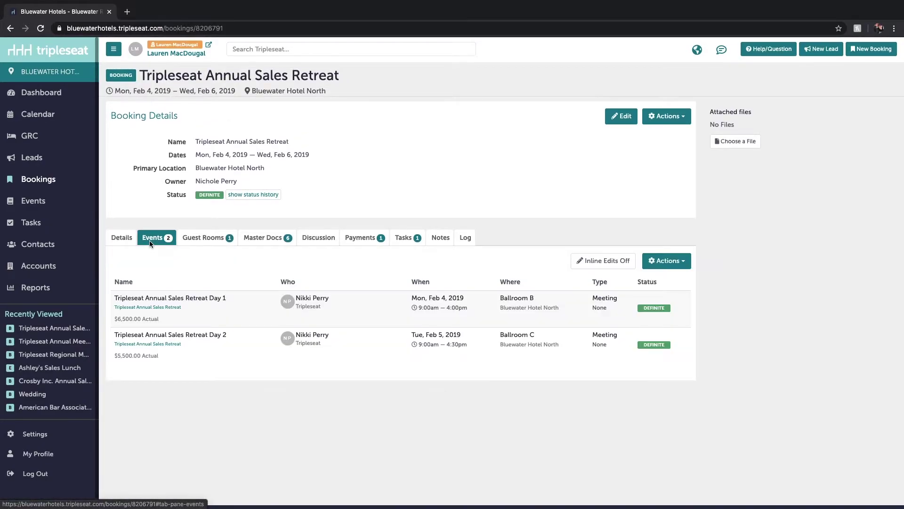
pyautogui.click(604, 264)
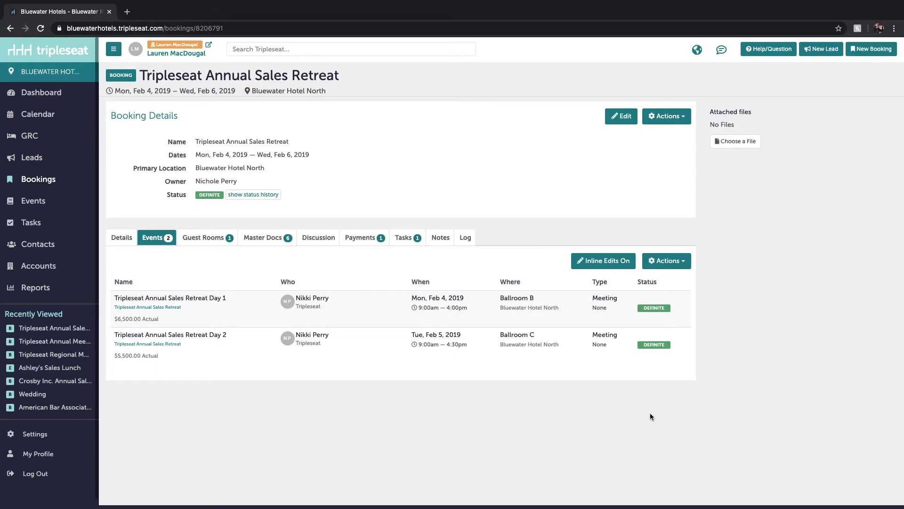
pyautogui.click(516, 299)
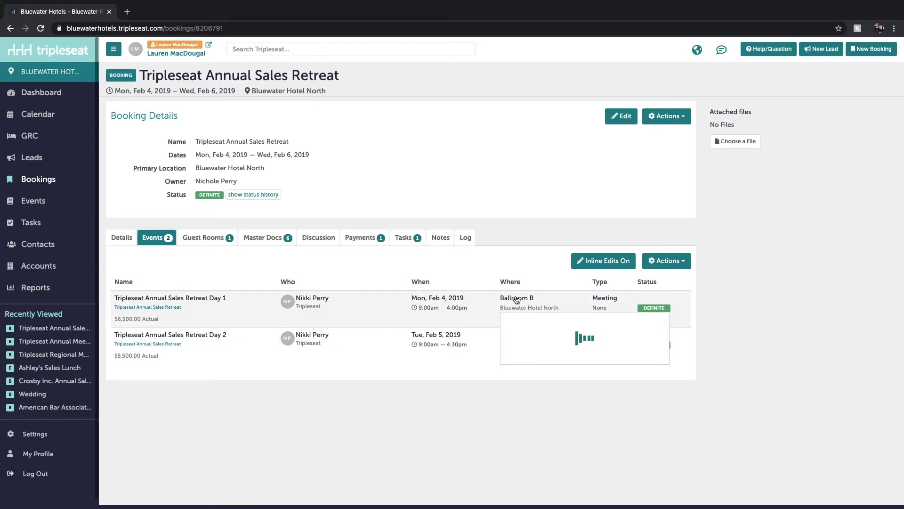
pyautogui.click(539, 408)
pyautogui.click(538, 420)
pyautogui.click(526, 464)
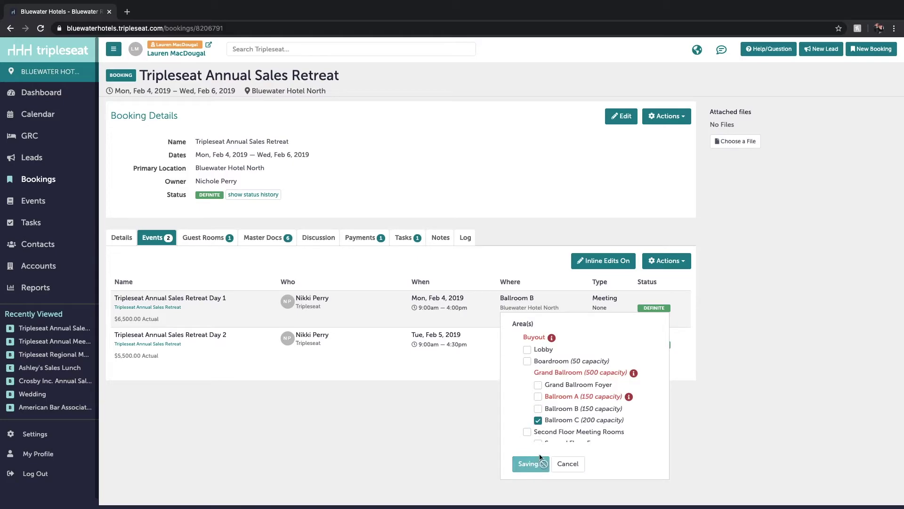
pyautogui.click(669, 261)
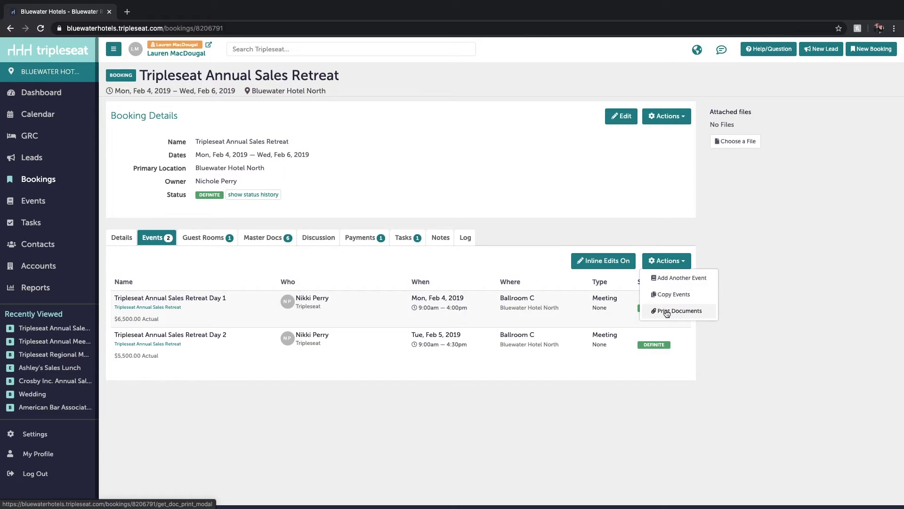
# Browse the retreat's Guest Rooms, Master Docs and Discussion tabs, scrolling the discussion threads.
pyautogui.click(208, 242)
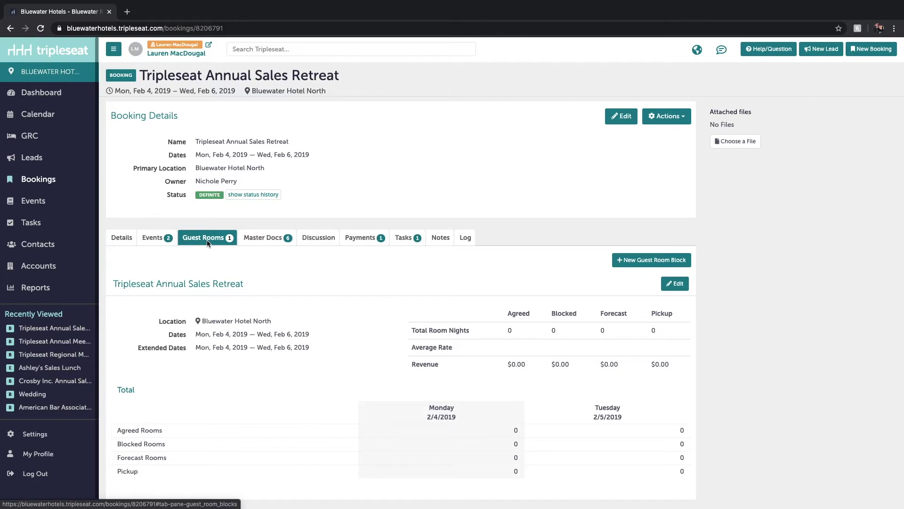
pyautogui.click(258, 244)
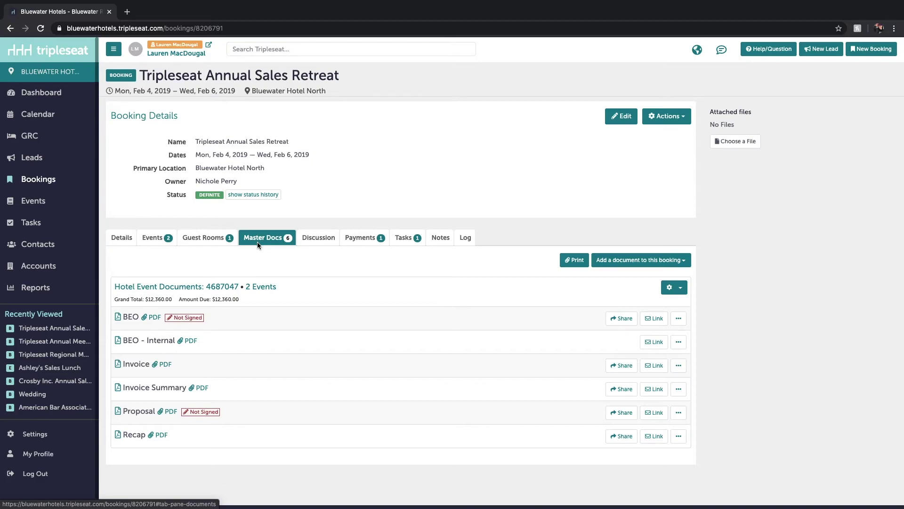
pyautogui.click(312, 242)
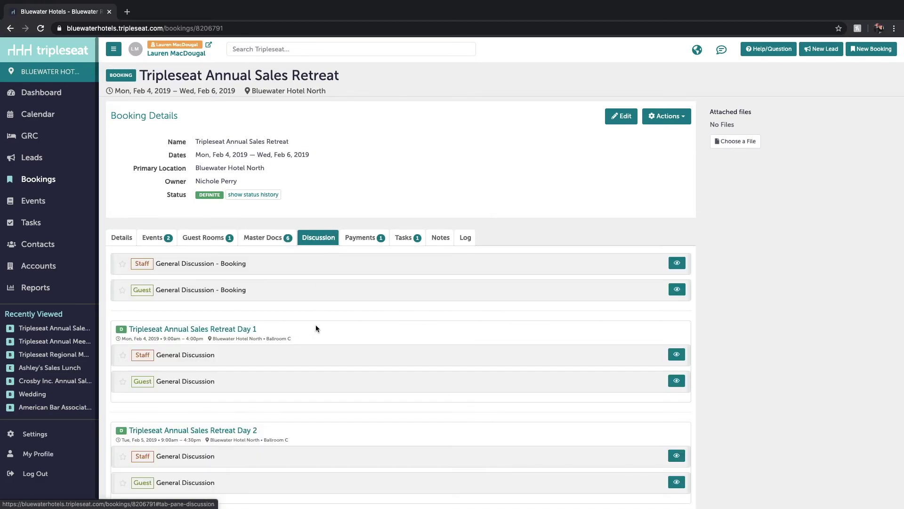
pyautogui.scroll(-2, 316, 335)
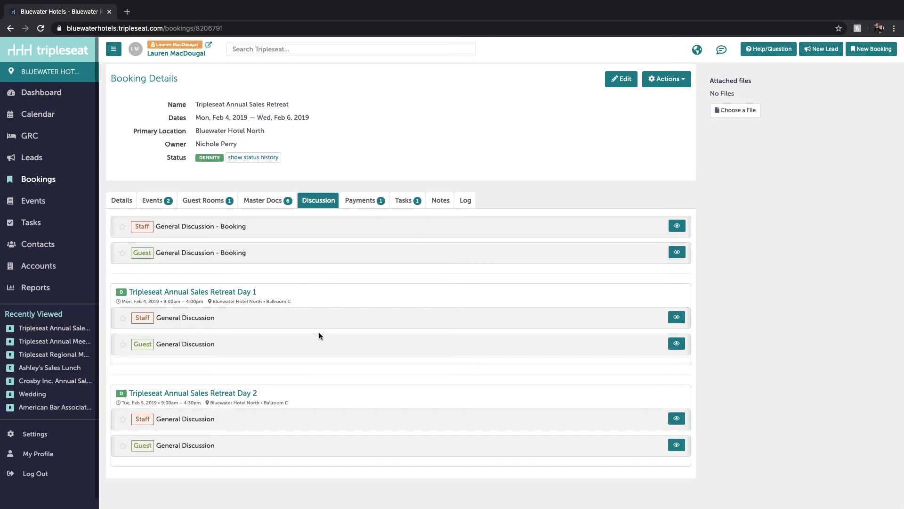
pyautogui.scroll(2, 319, 332)
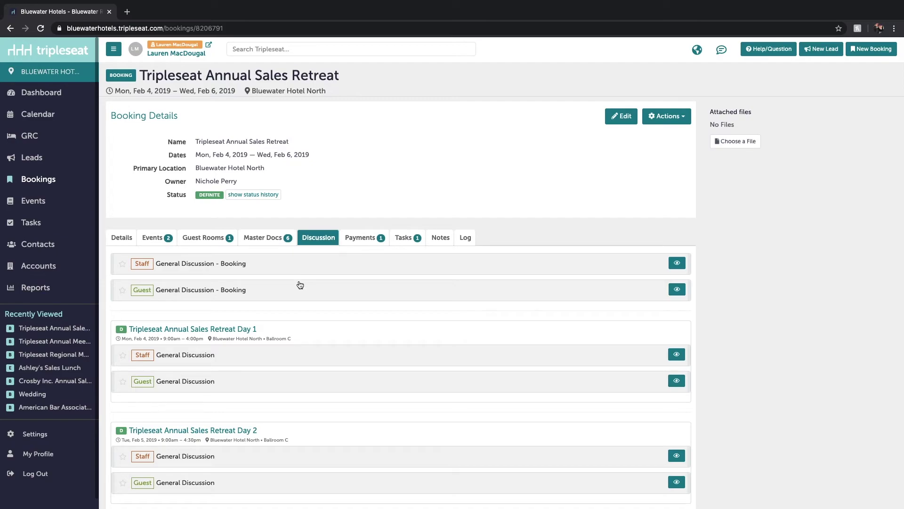
# Step through the Payments, Tasks and Notes tabs, ending on the Log showing the Ballroom C change.
pyautogui.click(366, 239)
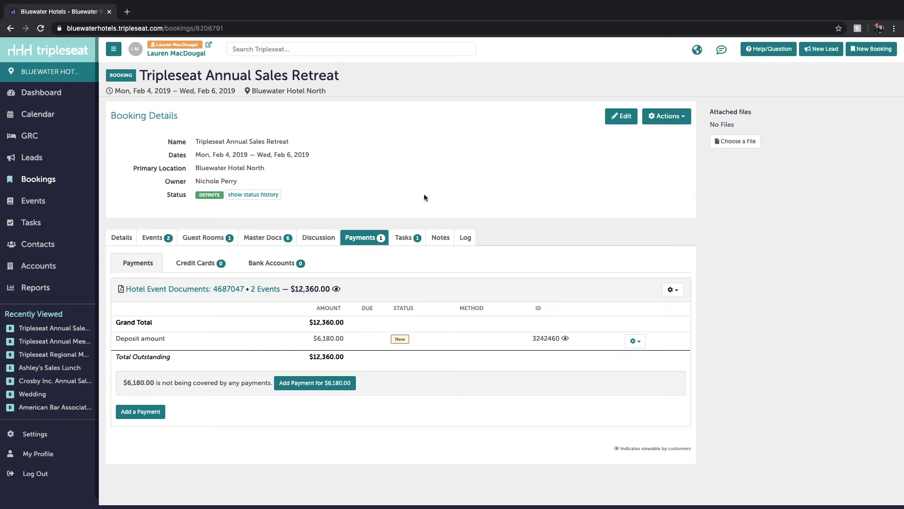
pyautogui.click(406, 241)
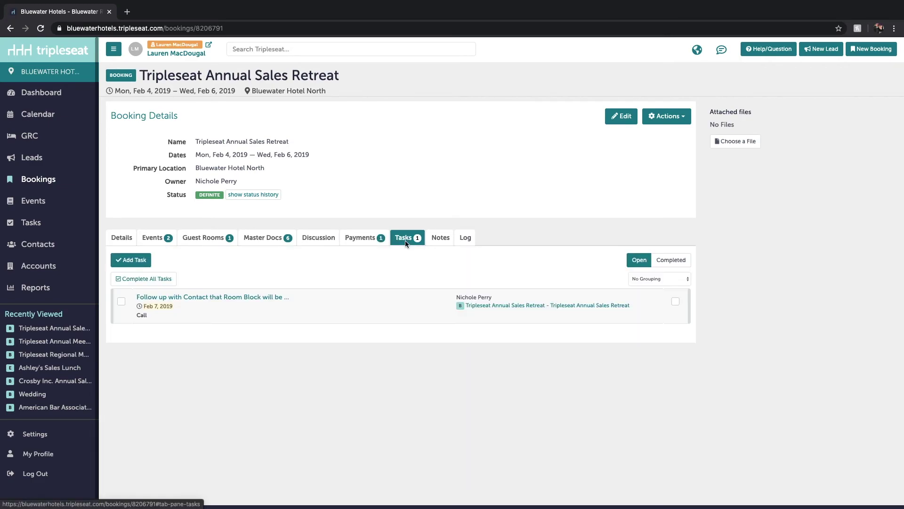
pyautogui.click(437, 243)
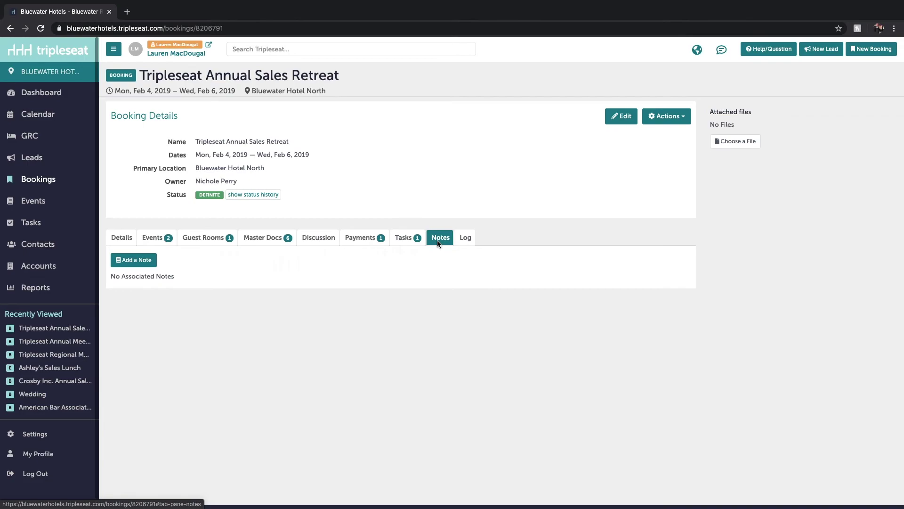
pyautogui.click(468, 241)
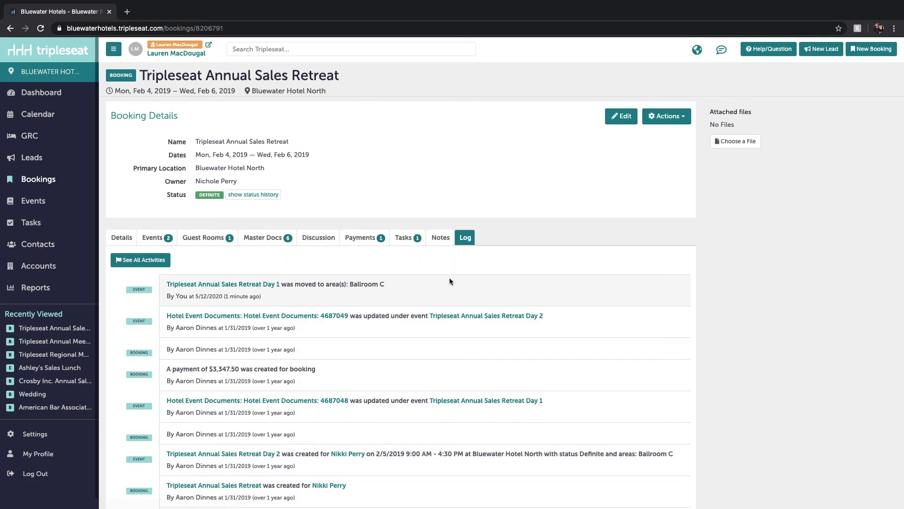